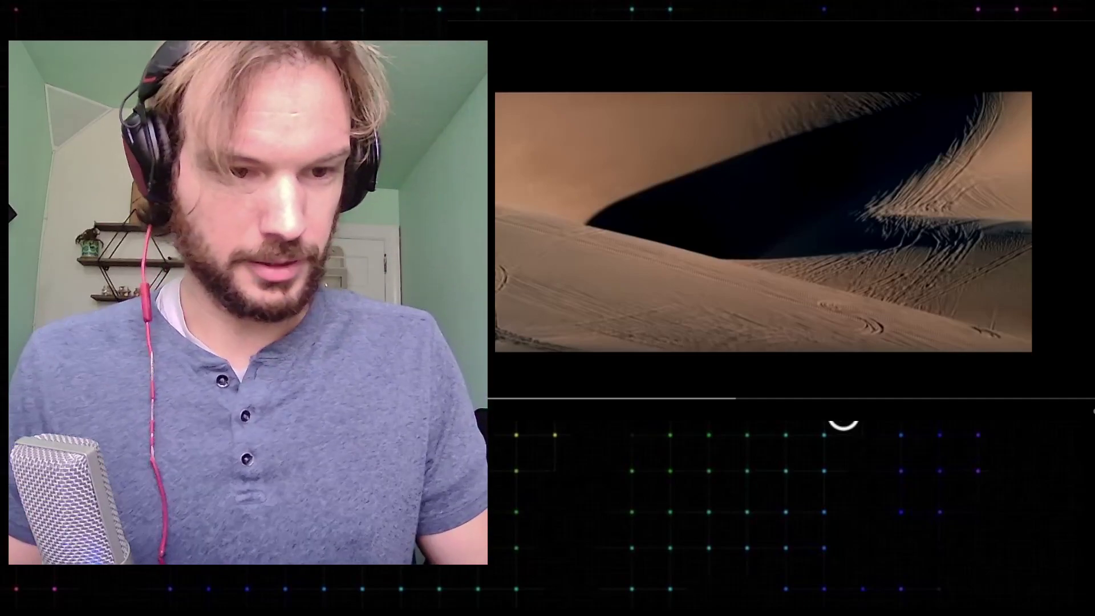
left_click(632, 197)
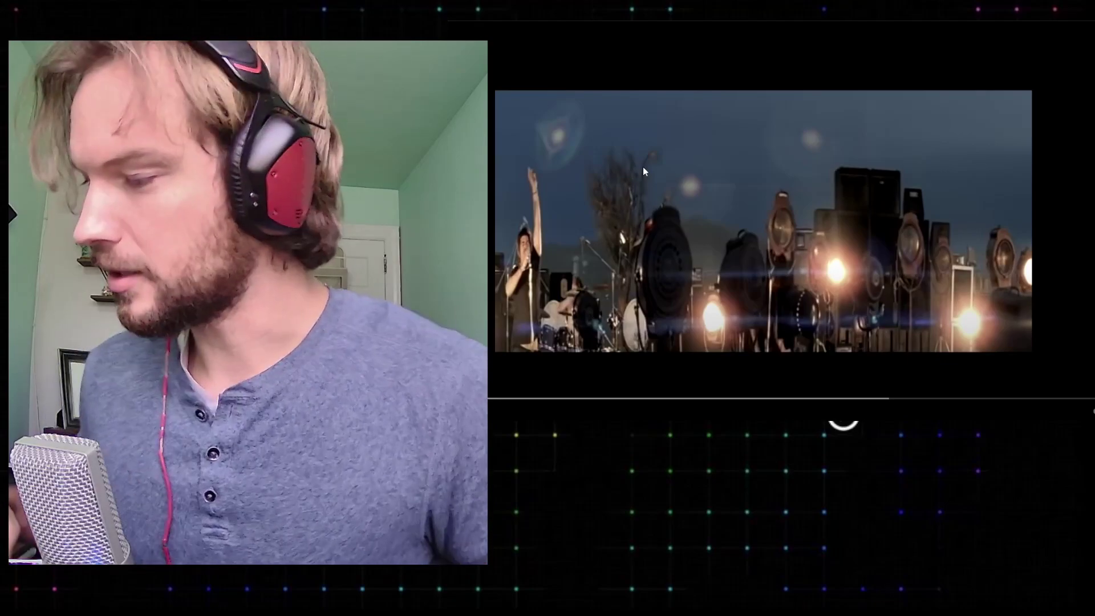
left_click(642, 166)
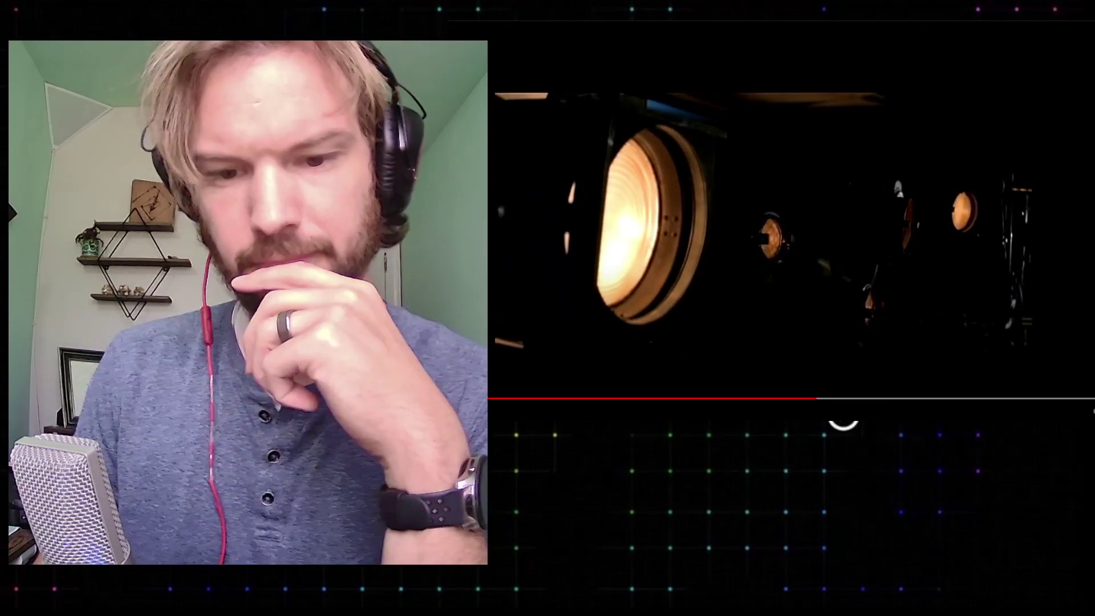
key("space")
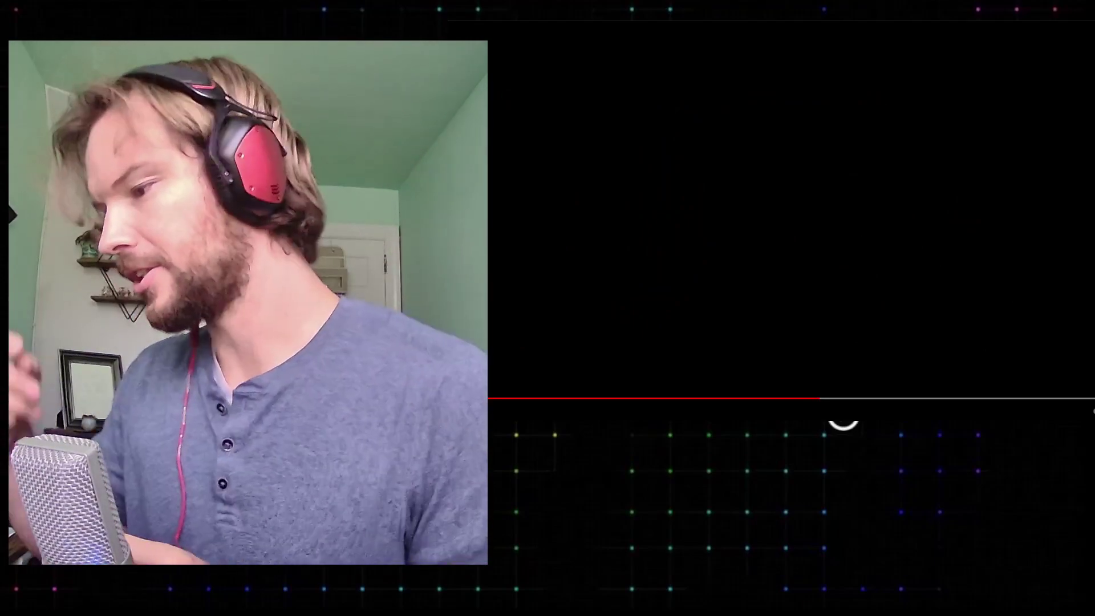